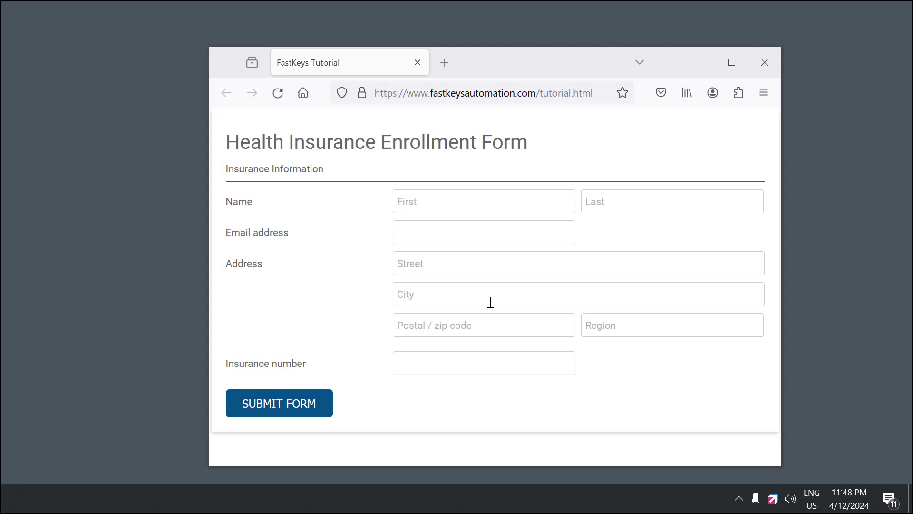
Fill the enrollment form by expanding ,fill in First name, submit it, then refill the empty form
click(420, 201)
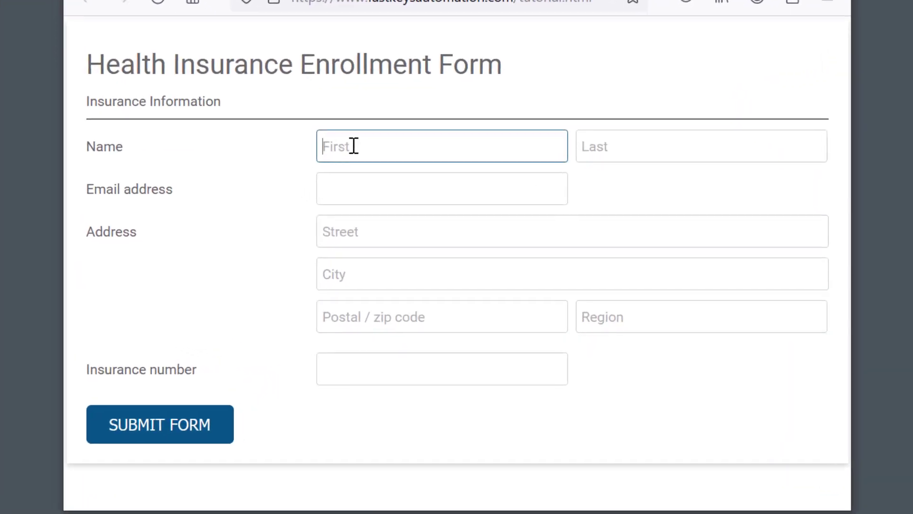
text(,fill)
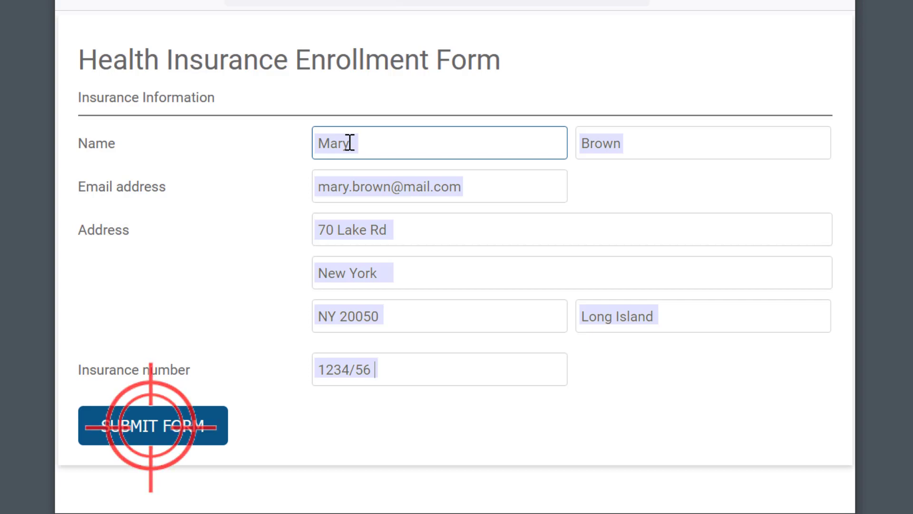
click(146, 435)
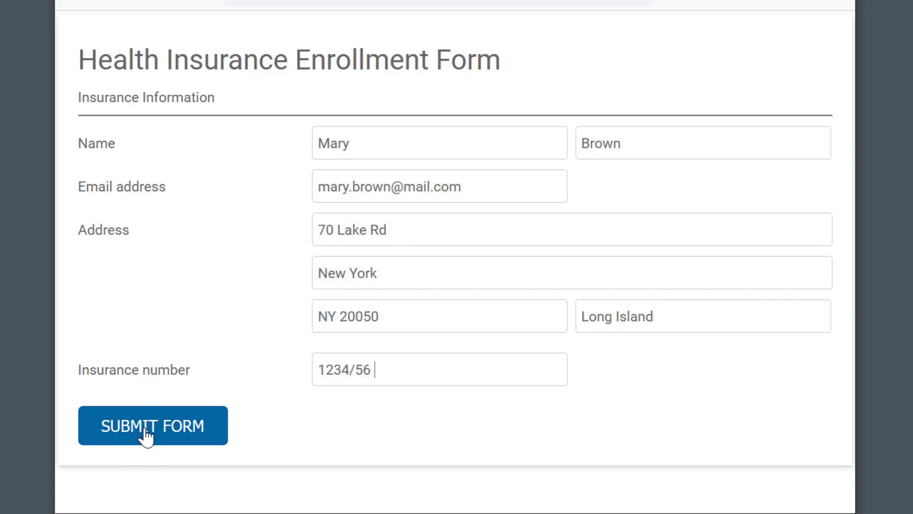
click(147, 435)
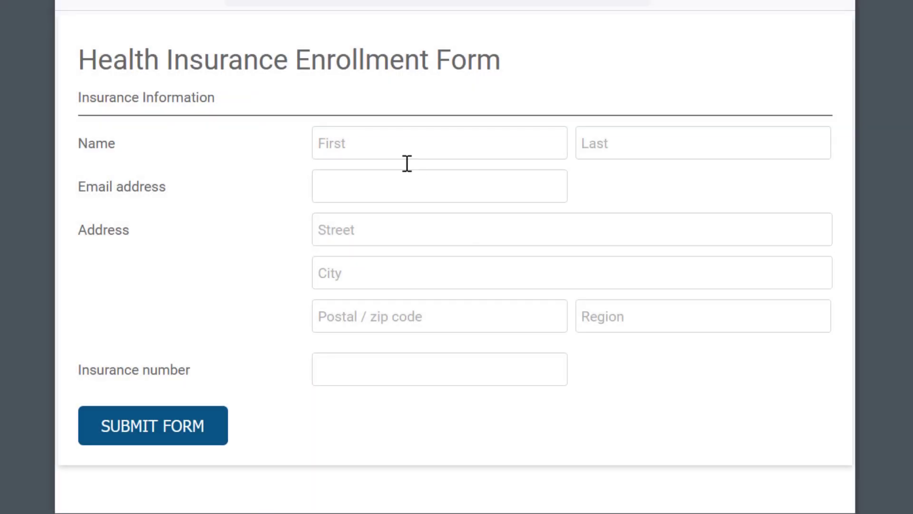
click(390, 149)
text(,fill)
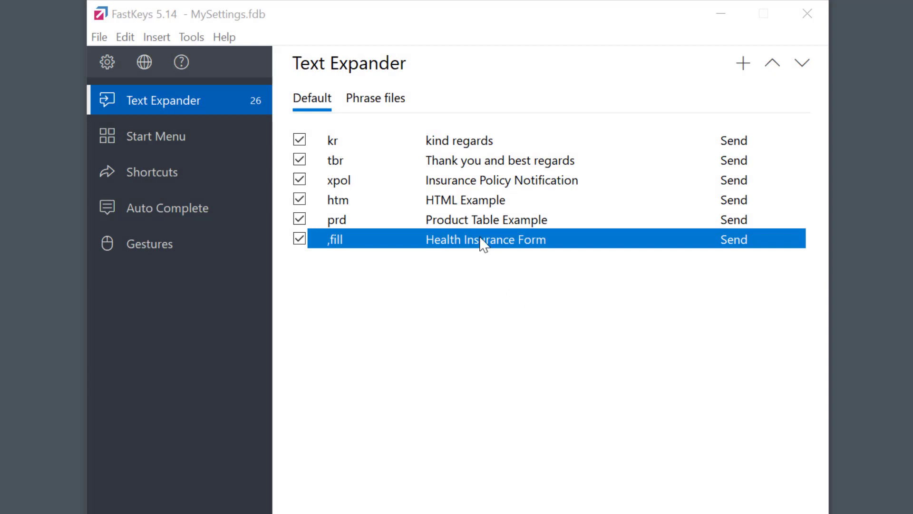
Add a Control Click named Submit at the end of the ,fill phrase, using Position (x, y) mode
double_click(484, 242)
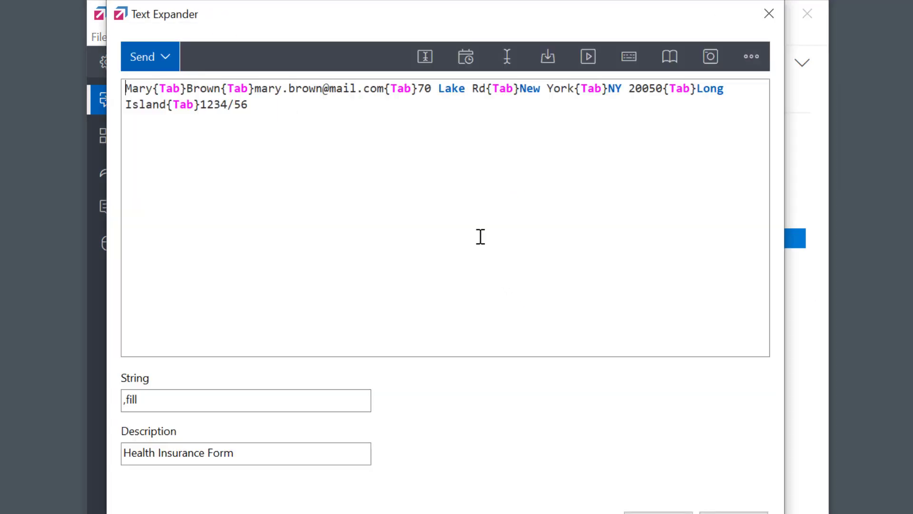
click(348, 122)
click(588, 57)
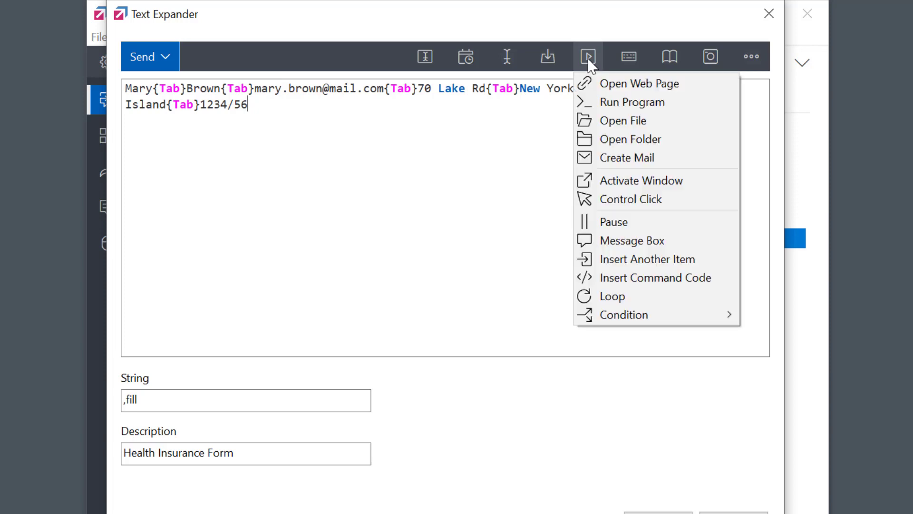
click(649, 202)
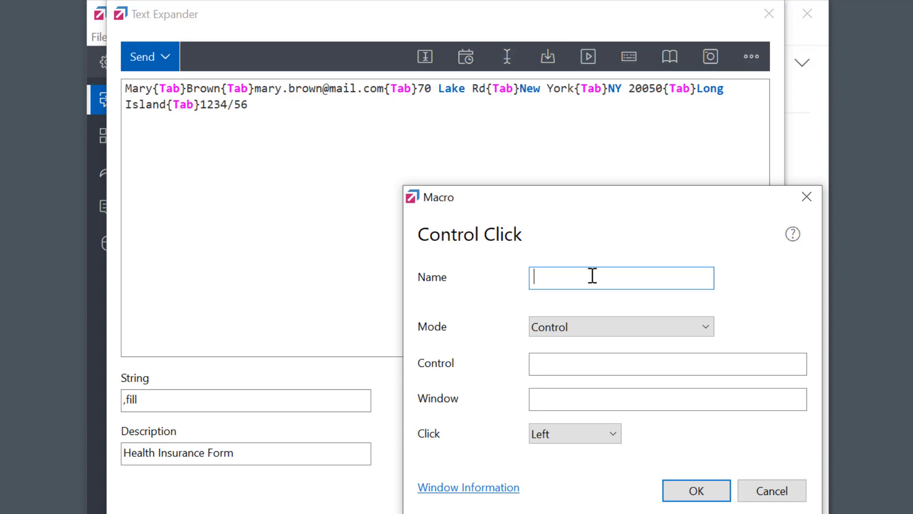
text(Submit)
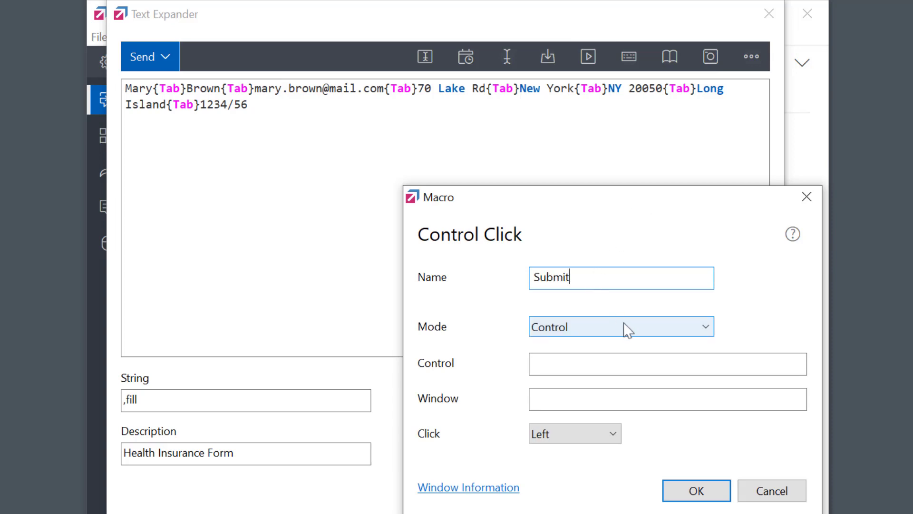
click(625, 326)
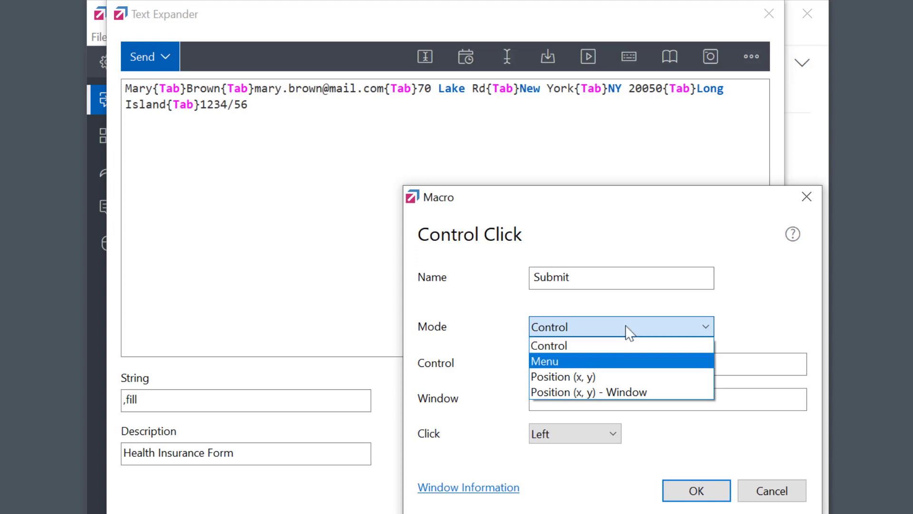
click(607, 375)
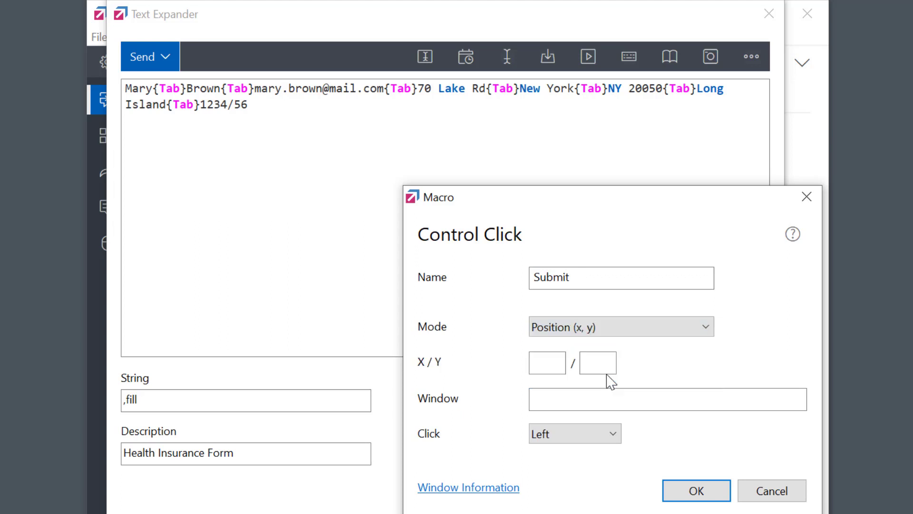
click(548, 366)
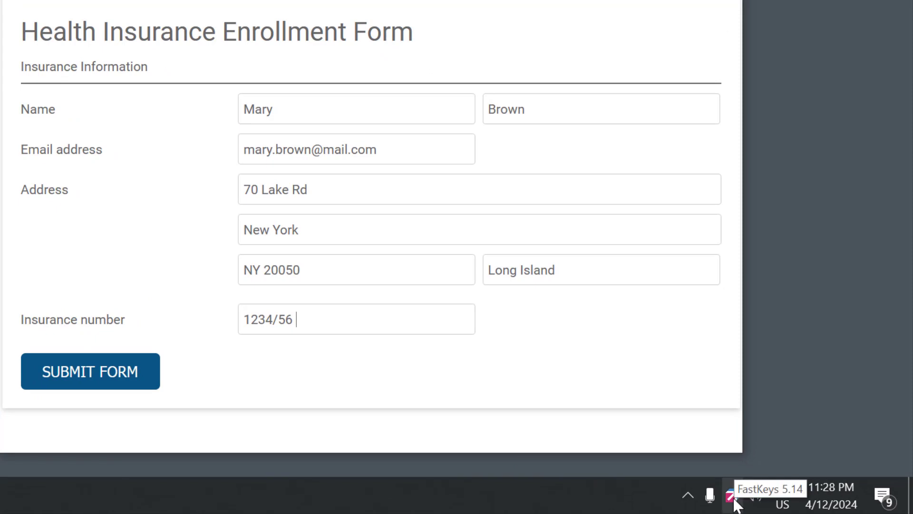
right_click(733, 500)
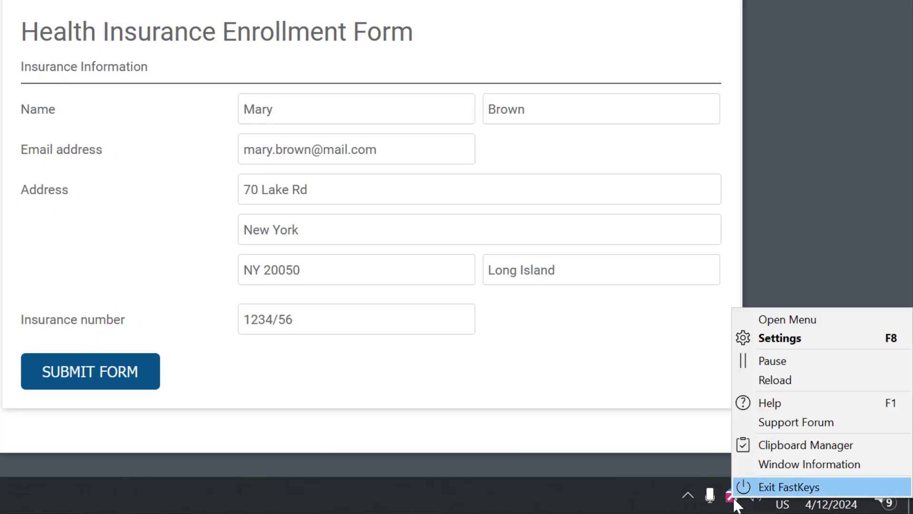
click(794, 465)
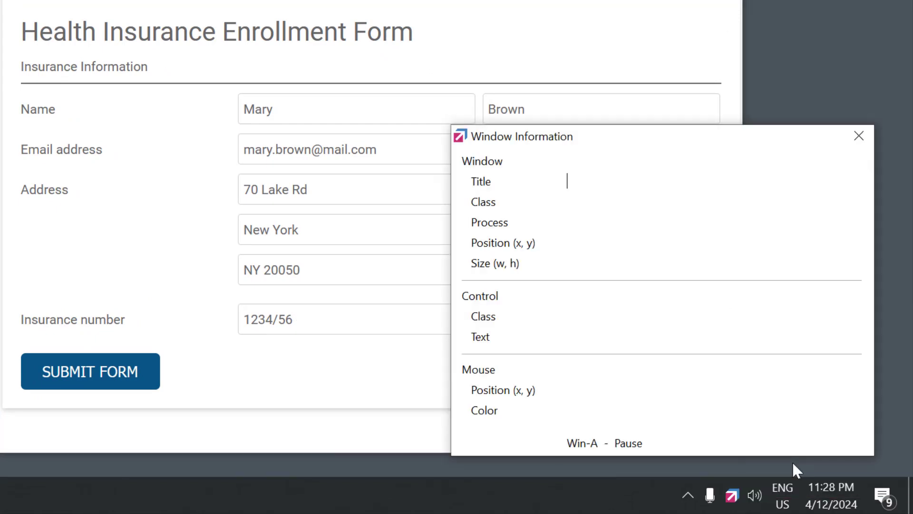
click(287, 398)
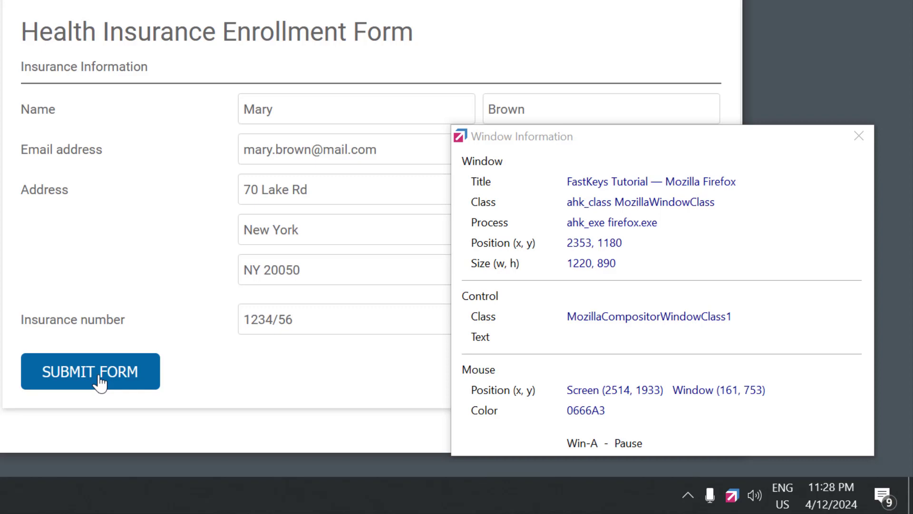
key(super+a)
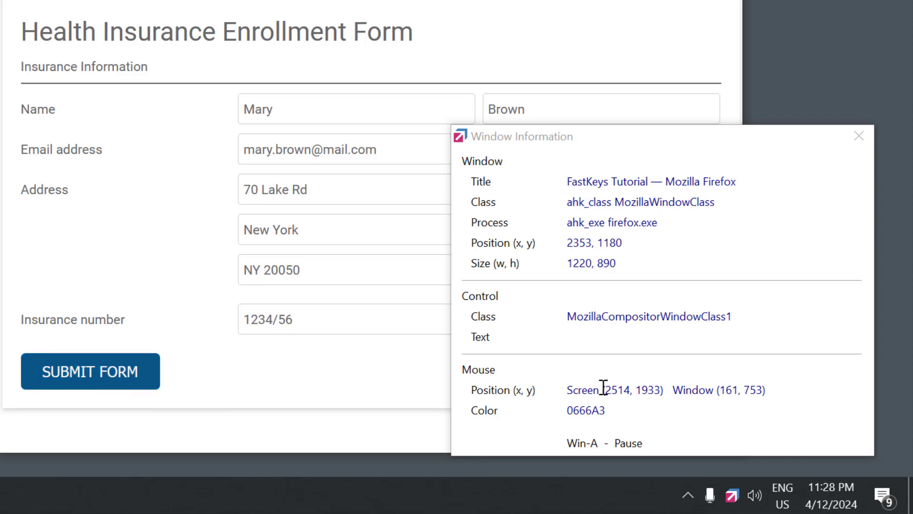
drag(604, 390, 665, 393)
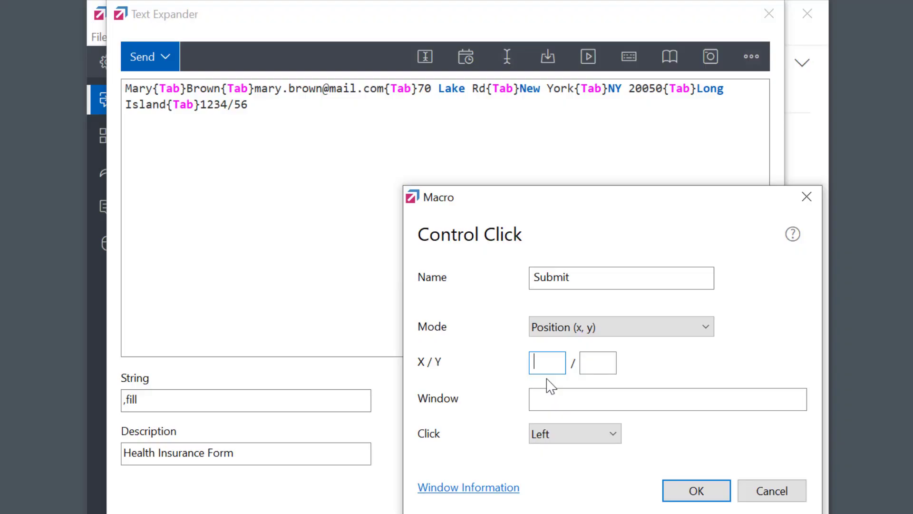
Set the Submit click to X 2514, Y 1933, confirm it, and focus Firefox's First name field
text(2514)
key(Tab)
text(1933)
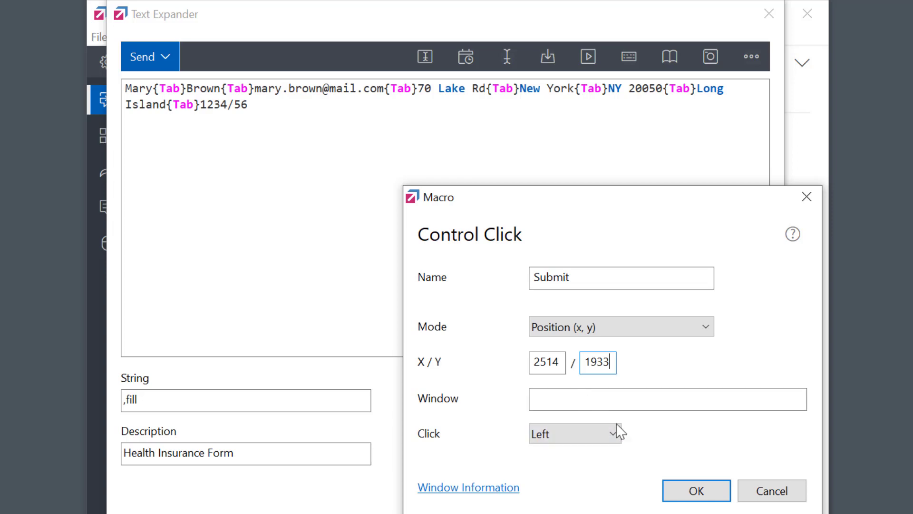
click(695, 491)
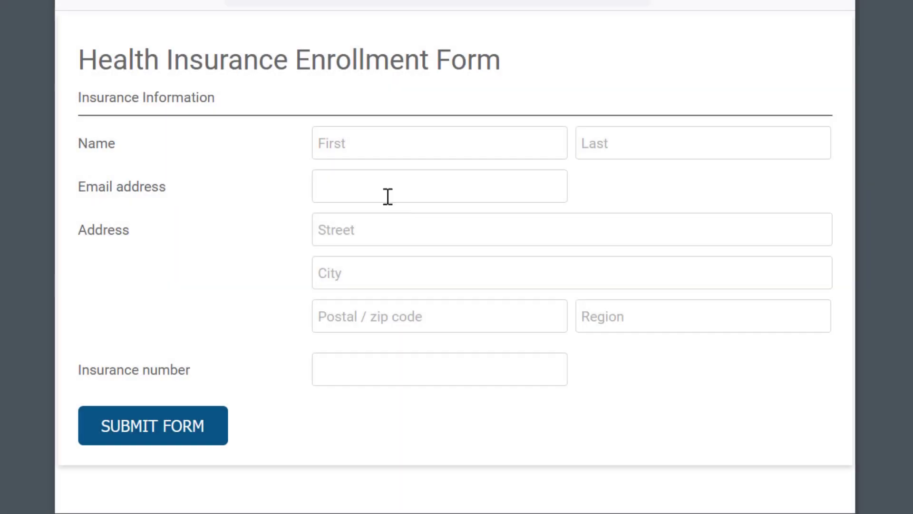
click(349, 143)
Type ,fill in the First name field to fill the insurance form and submit it
text(,fill)
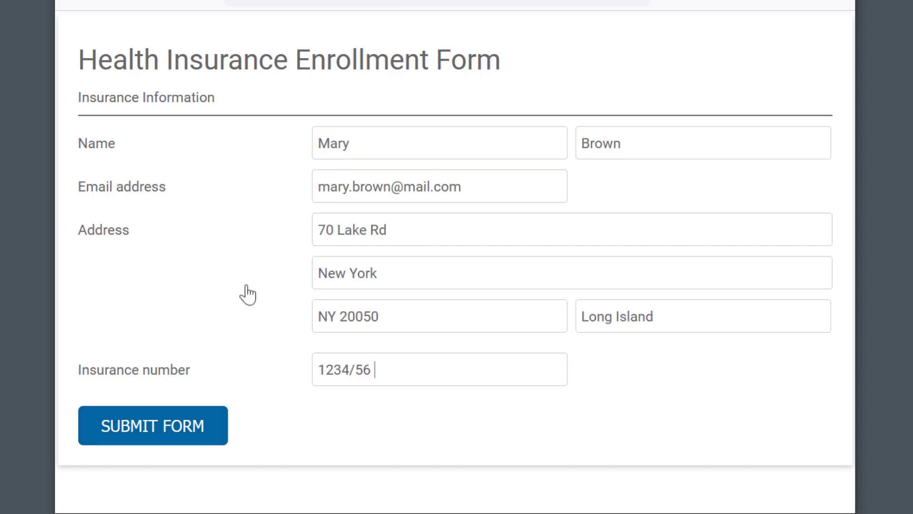
click(146, 435)
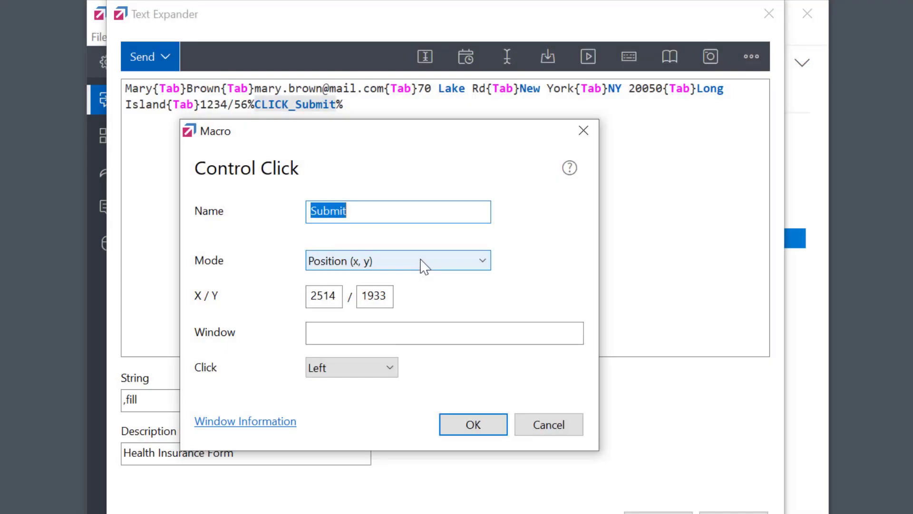
Switch the Submit click to Position (x, y) - Window mode at X 143, Y 752 and save
click(423, 266)
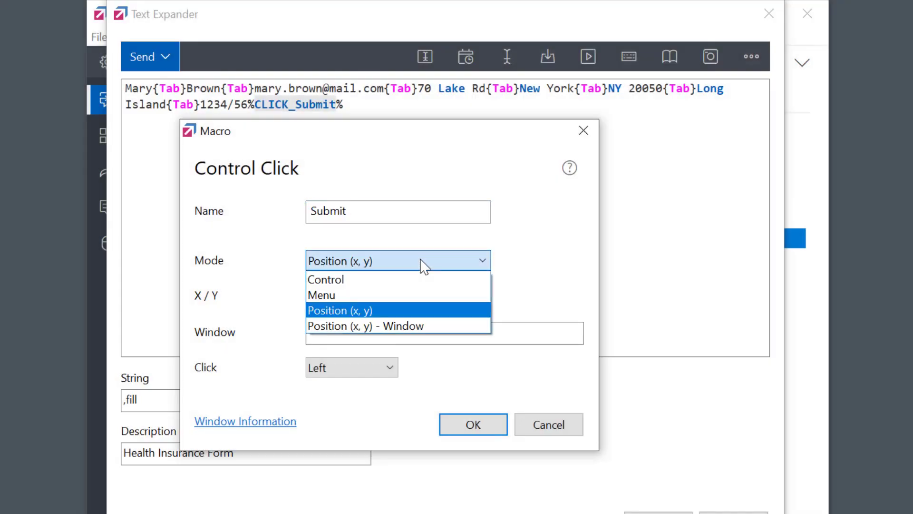
click(413, 325)
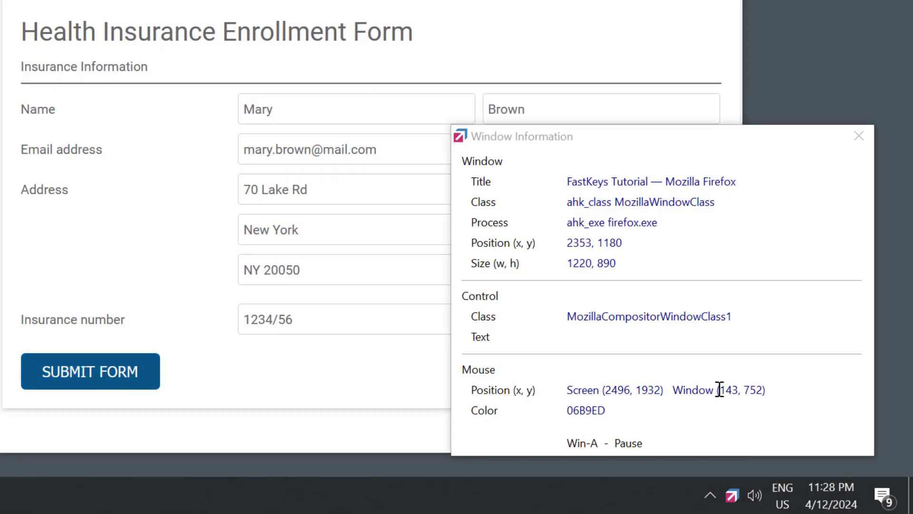
drag(717, 389, 763, 389)
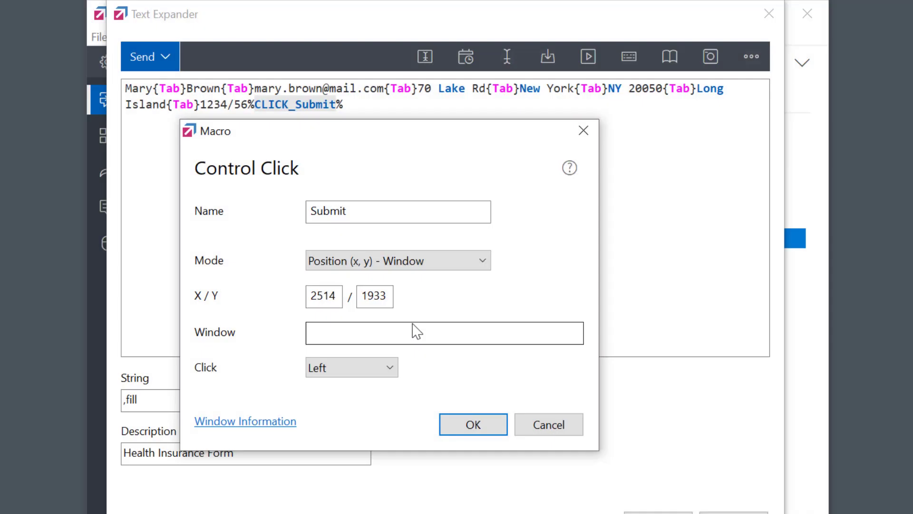
double_click(328, 295)
key(BackSpace)
text(143)
double_click(383, 297)
key(BackSpace)
text(752)
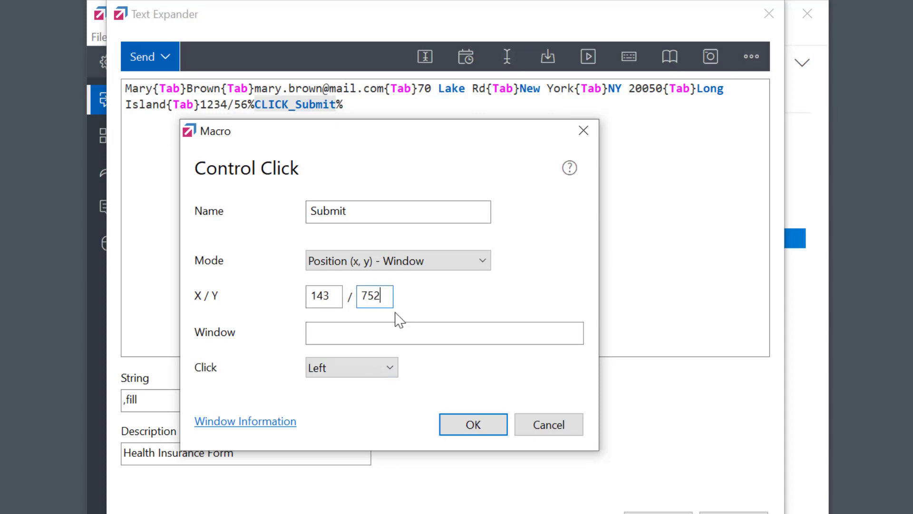
click(473, 424)
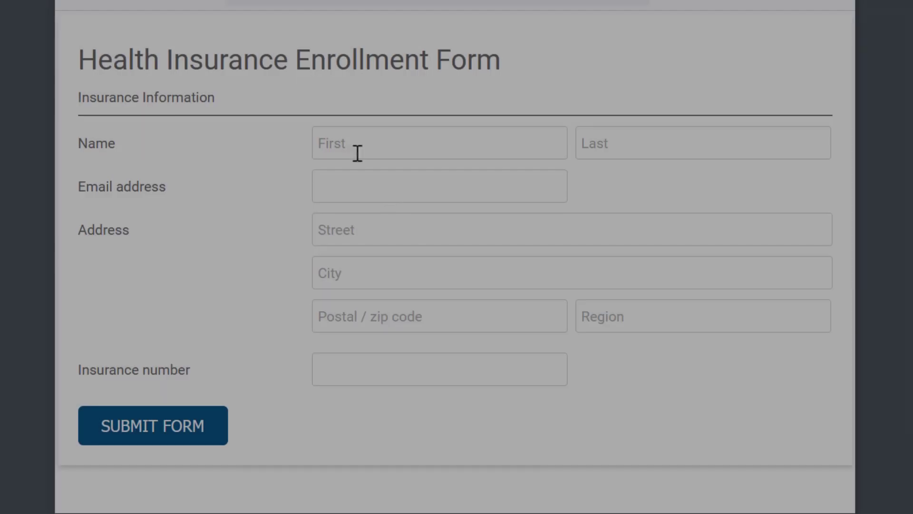
Test the phrase in Firefox, filling in the applicant's name and e-mail address
click(352, 145)
key(Tab)
key(Tab)
key(Tab)
Finish filling in the applicant's postal address and submit the insurance form
key(Tab)
key(Tab)
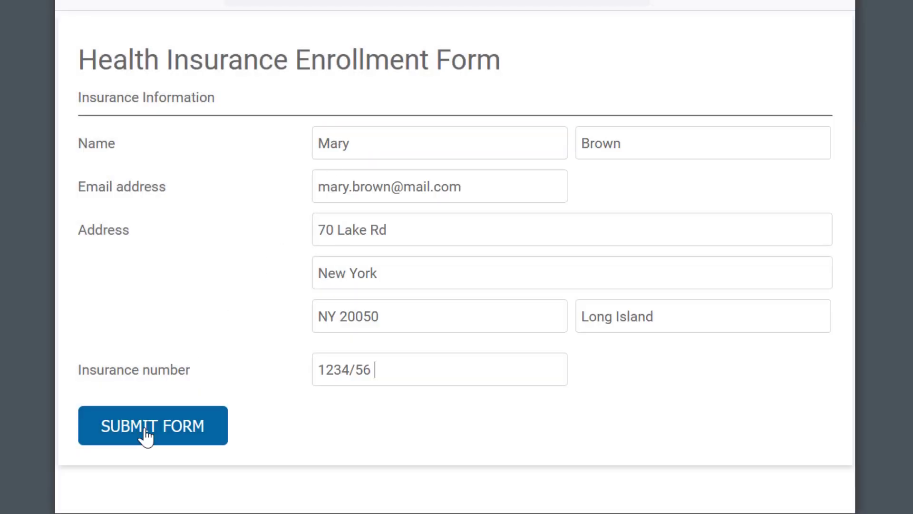
click(145, 434)
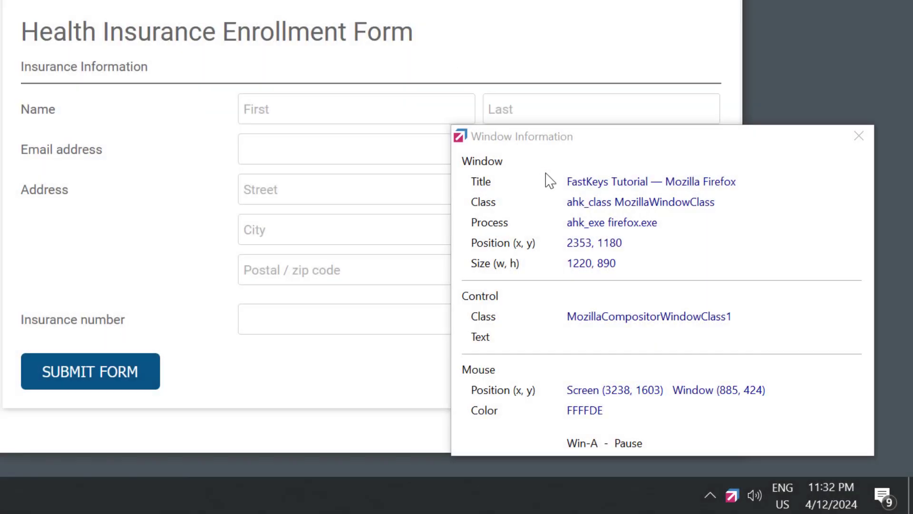
Limit the Submit click to the 'FastKeys Tutorial' window, keeping a Left click
click(566, 184)
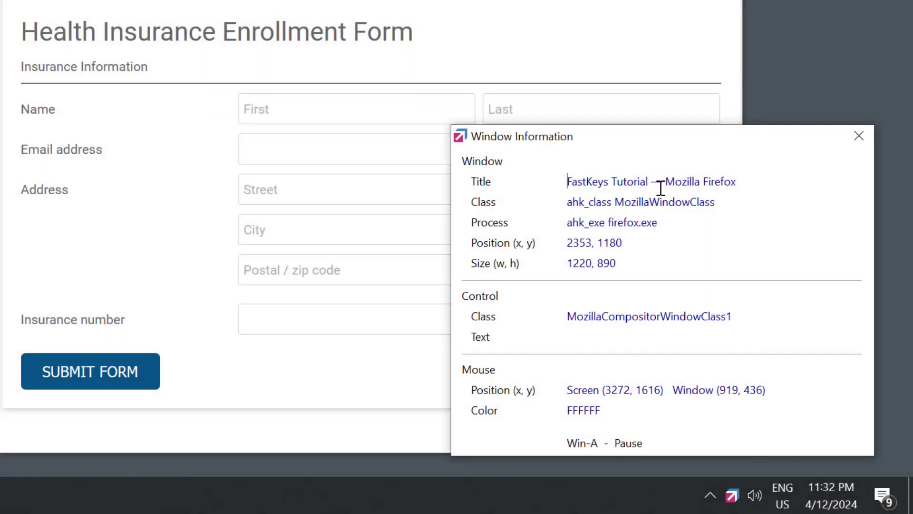
drag(651, 182, 564, 186)
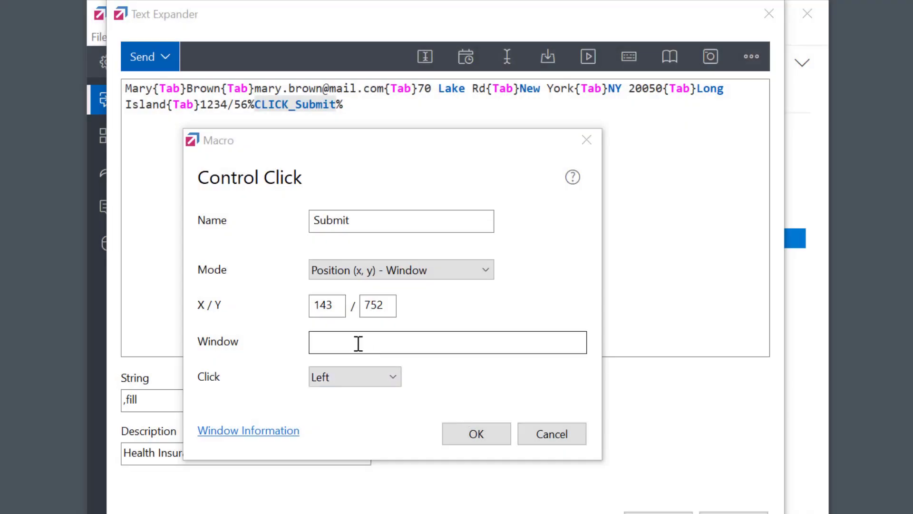
click(358, 344)
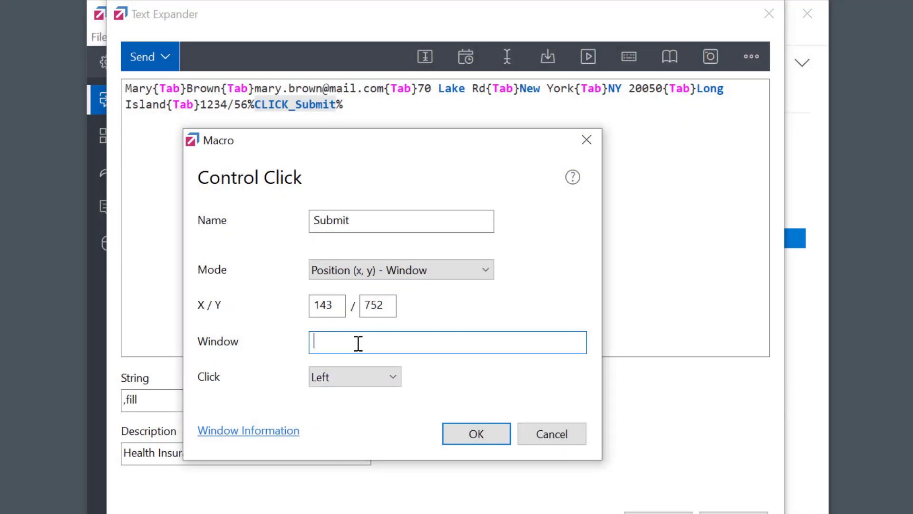
text(FastKeys Tutorial)
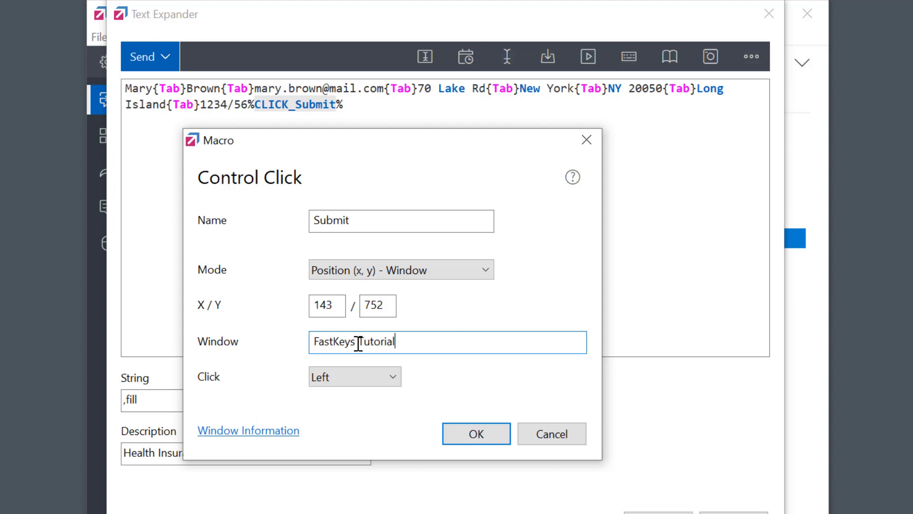
click(382, 382)
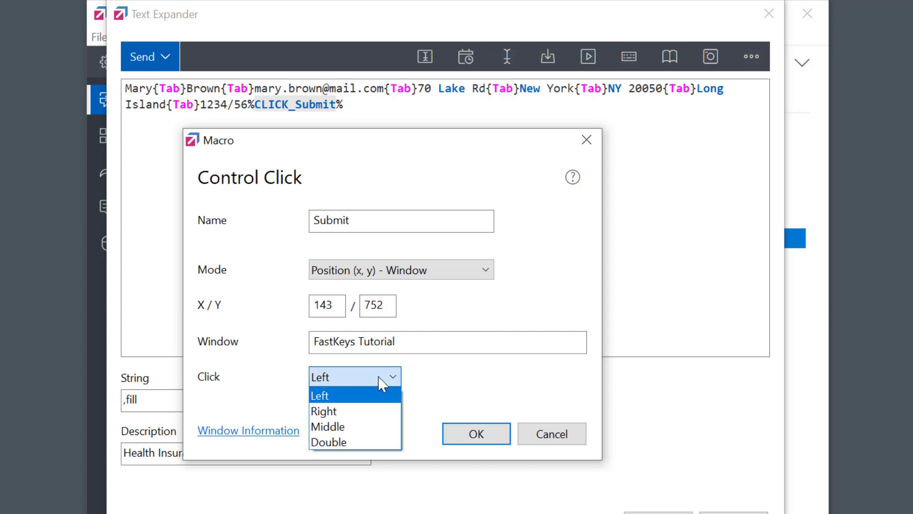
click(382, 383)
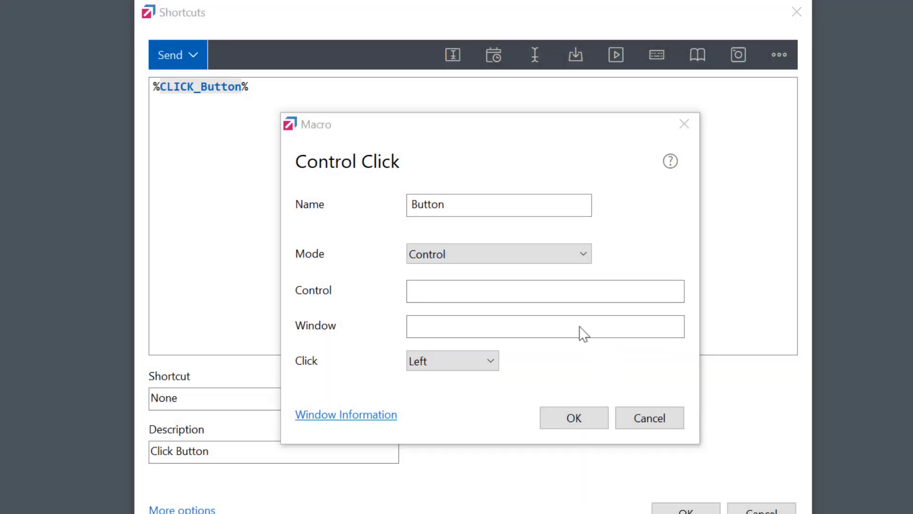
Keep the Button click macro in Control mode and ready its Control field for the control name
click(528, 259)
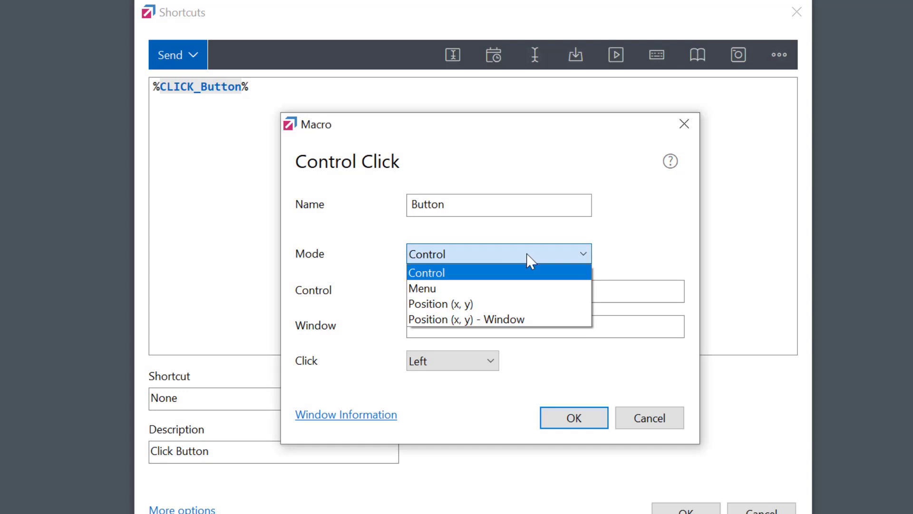
click(526, 275)
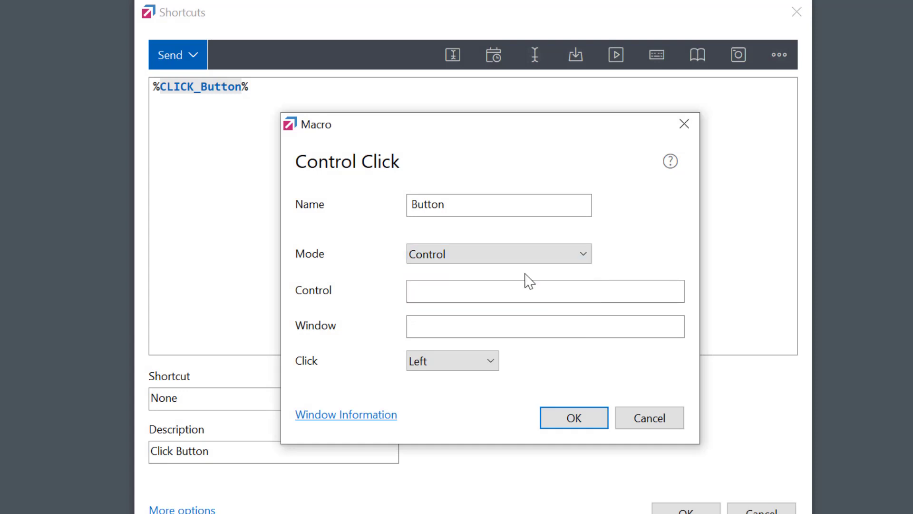
click(510, 294)
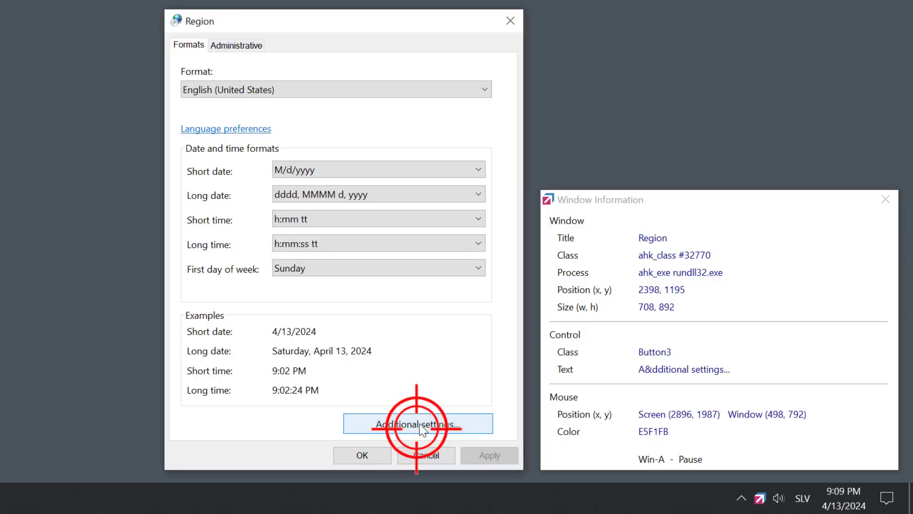
Target control Button3 in the Region window, save, and bind the macro to Alt + X
double_click(653, 352)
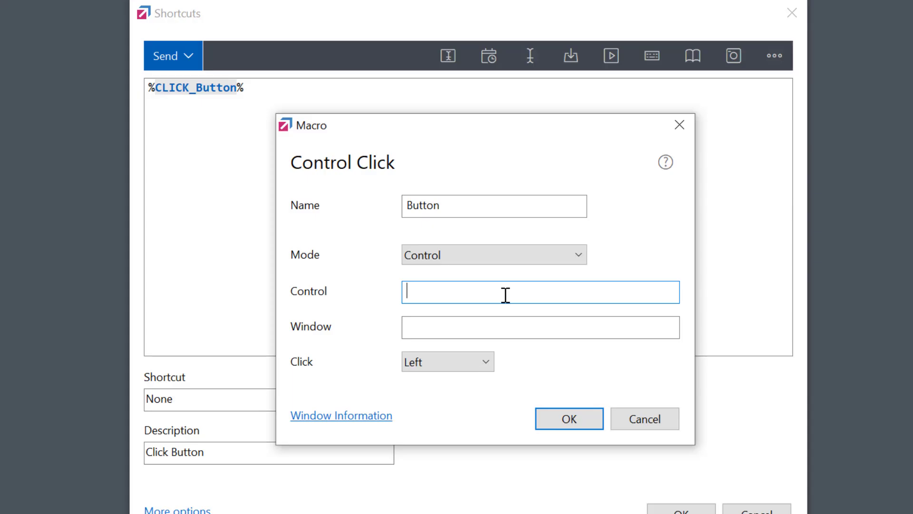
text(Button3)
click(494, 325)
text(Region)
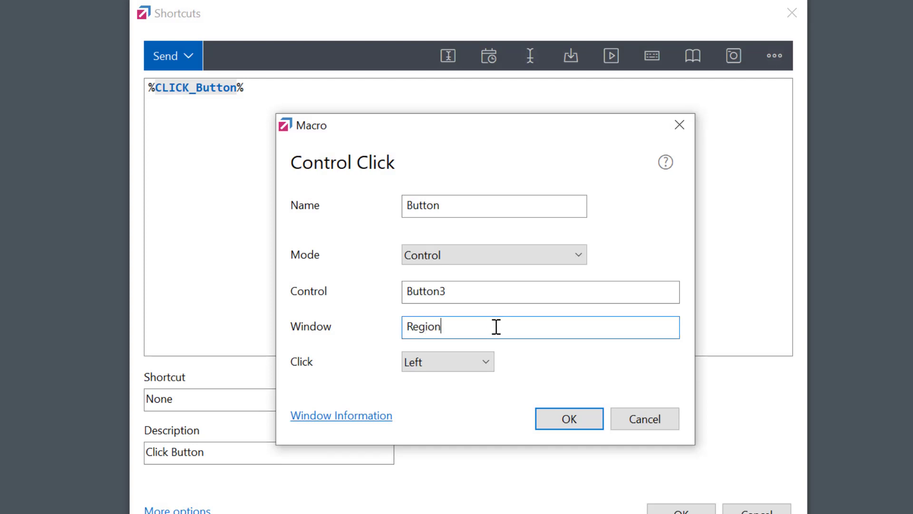
click(574, 420)
click(270, 408)
key(alt+x)
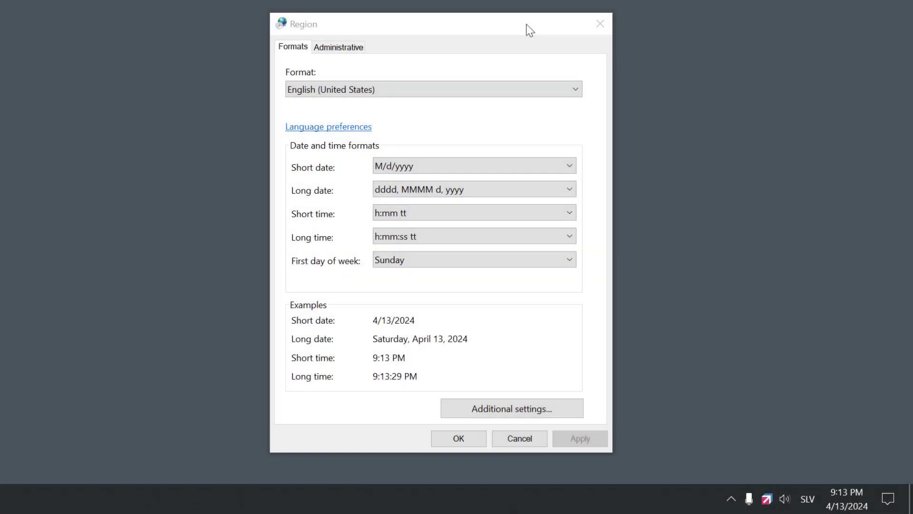
Fire Alt + X in Region settings so Customize Format opens automatically
key(alt+x)
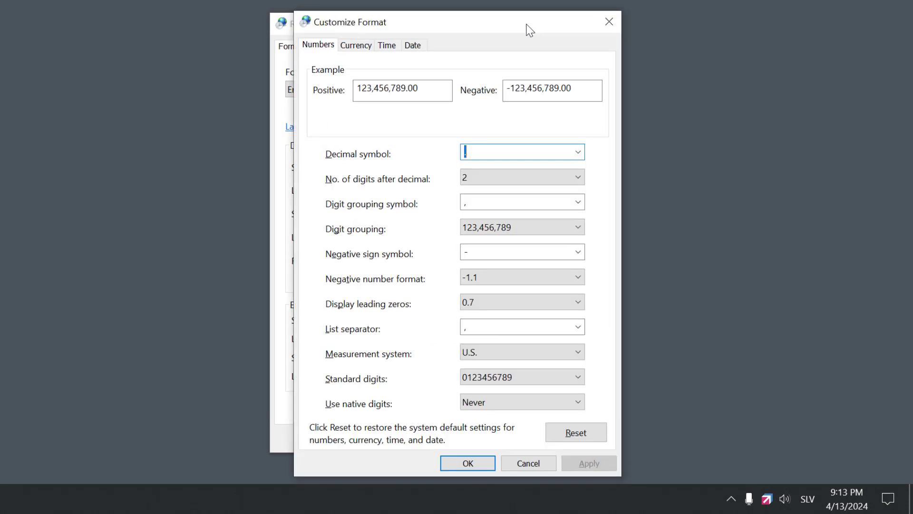